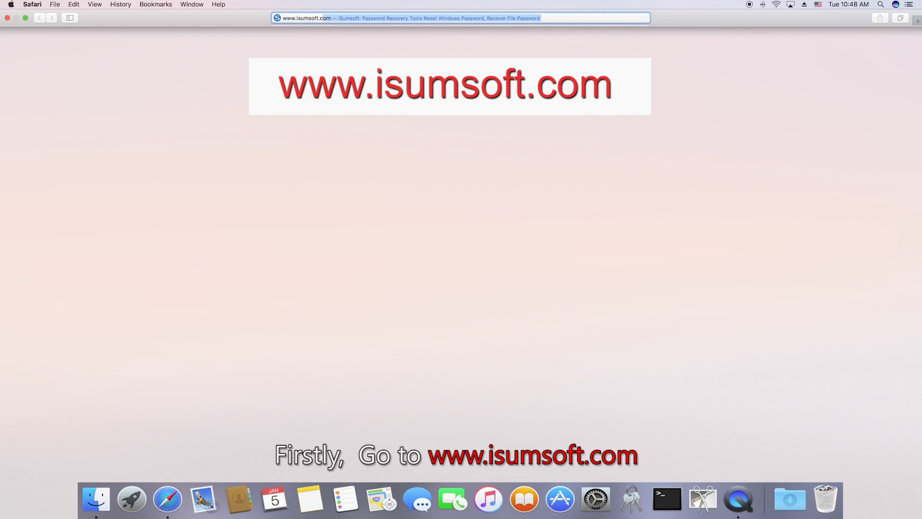
type("m")
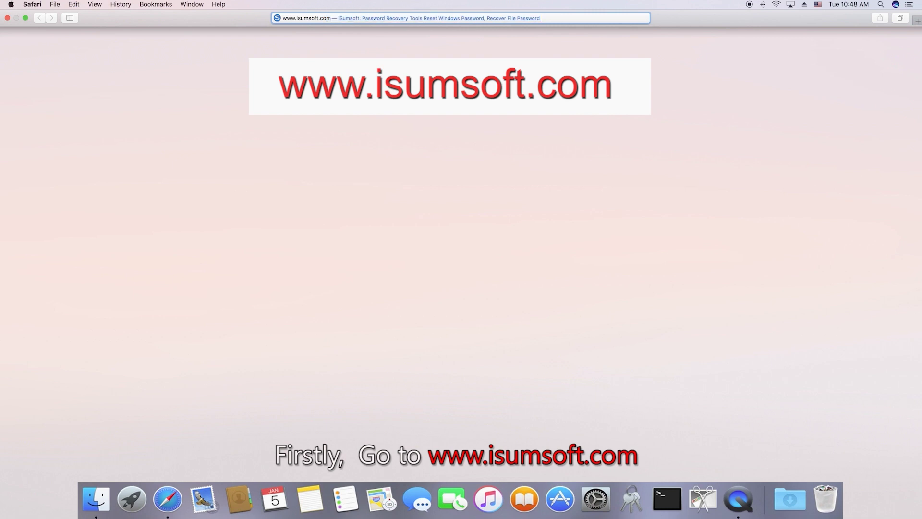
key("Return")
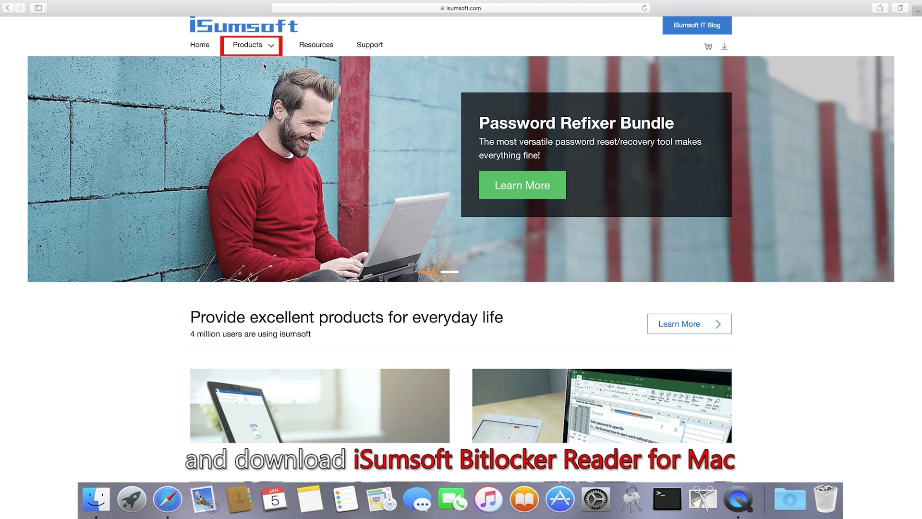
mouse_move(252, 45)
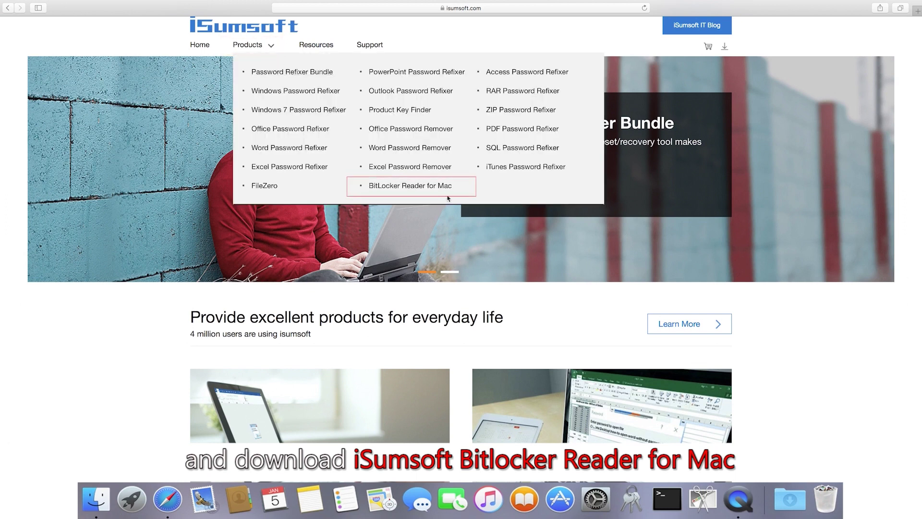
left_click(450, 190)
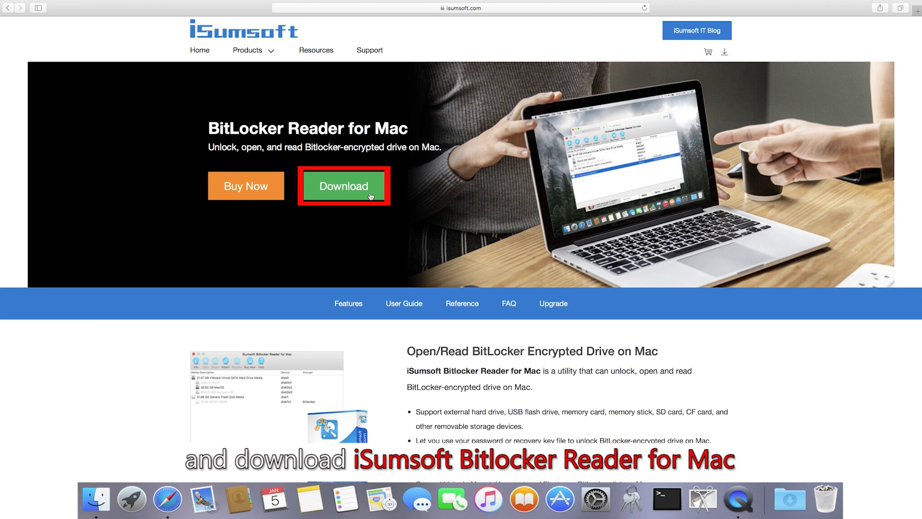
left_click(371, 197)
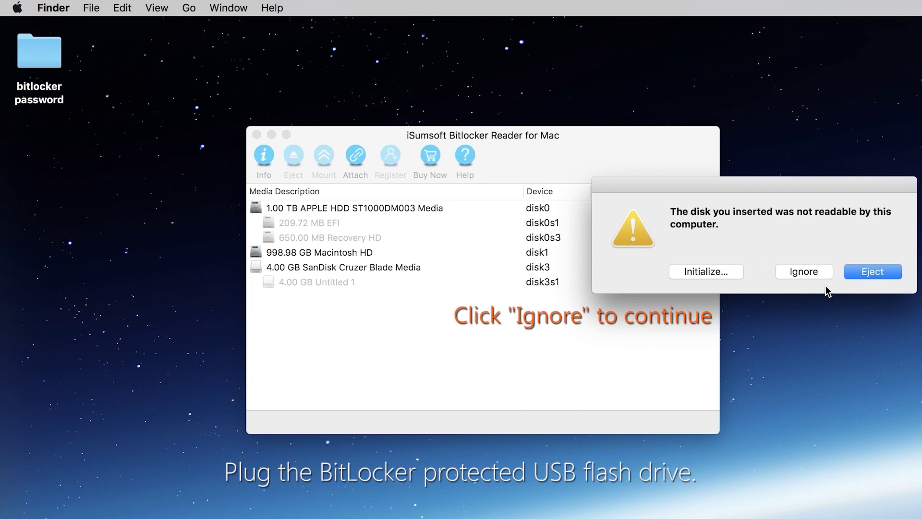
Ignore the unreadable-disk alert, then start unlocking the disk3s1 BitLocker volume
left_click(803, 274)
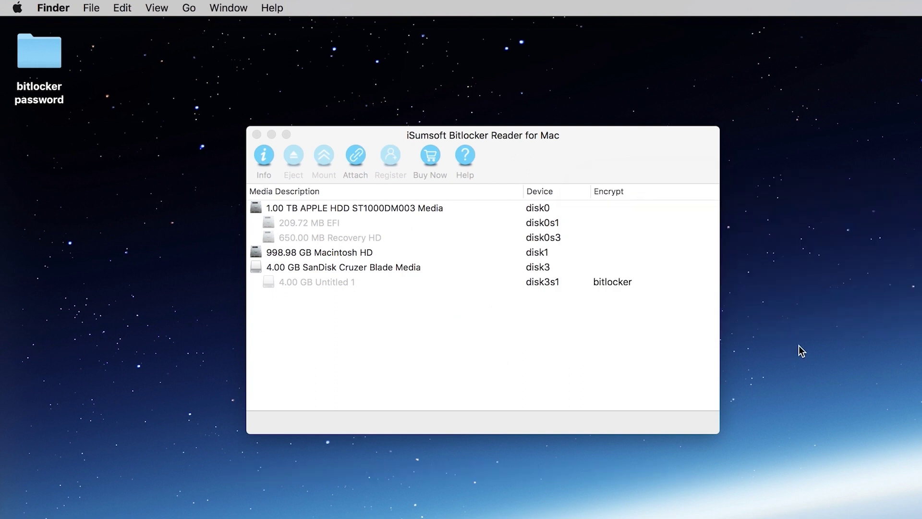
left_click(540, 282)
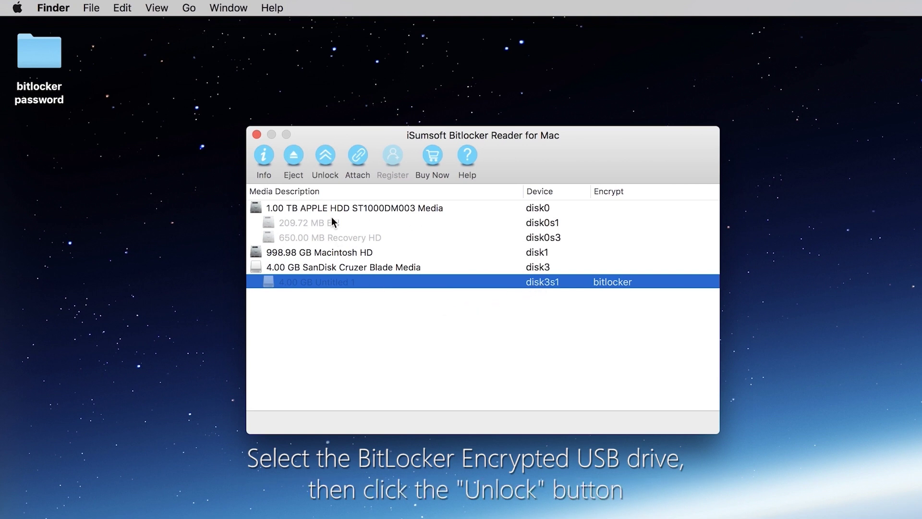
left_click(326, 156)
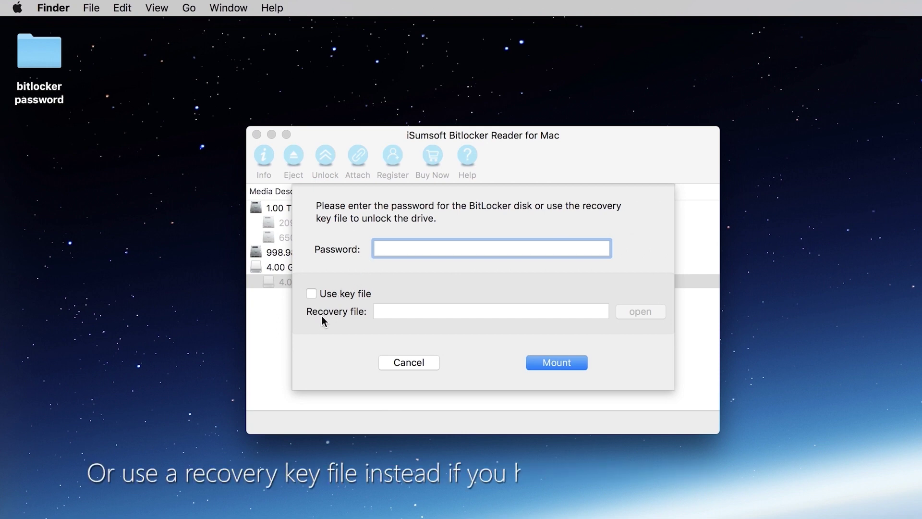
Load the BitLocker recovery key text file from the bitlocker password folder
left_click(311, 293)
left_click(640, 311)
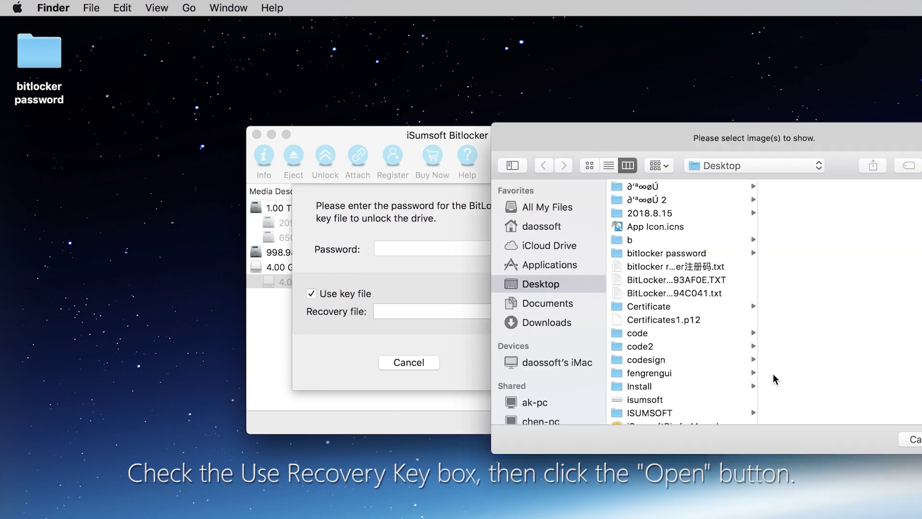
left_click_drag(652, 140, 432, 137)
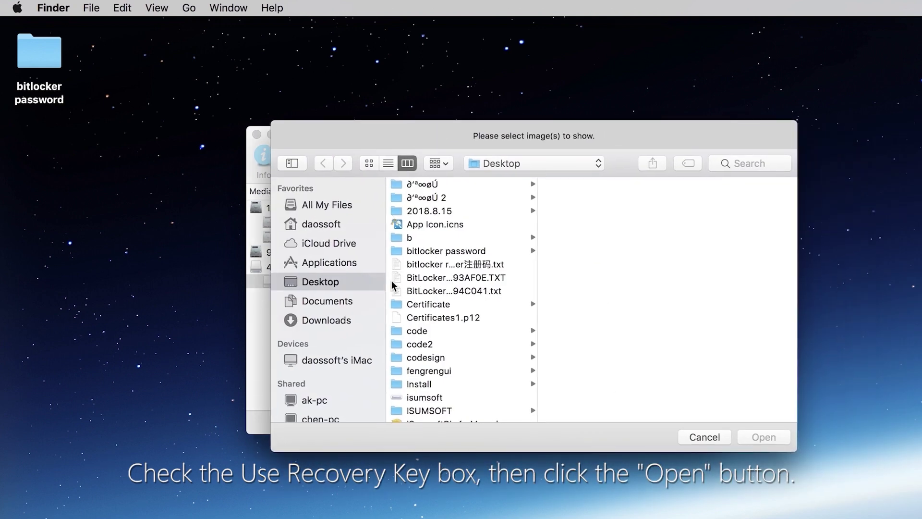
left_click(440, 252)
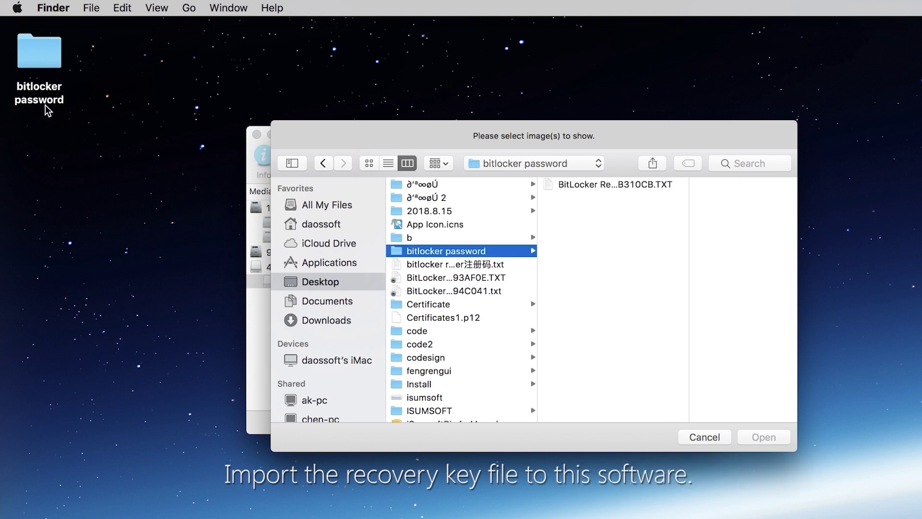
left_click(596, 185)
left_click(764, 437)
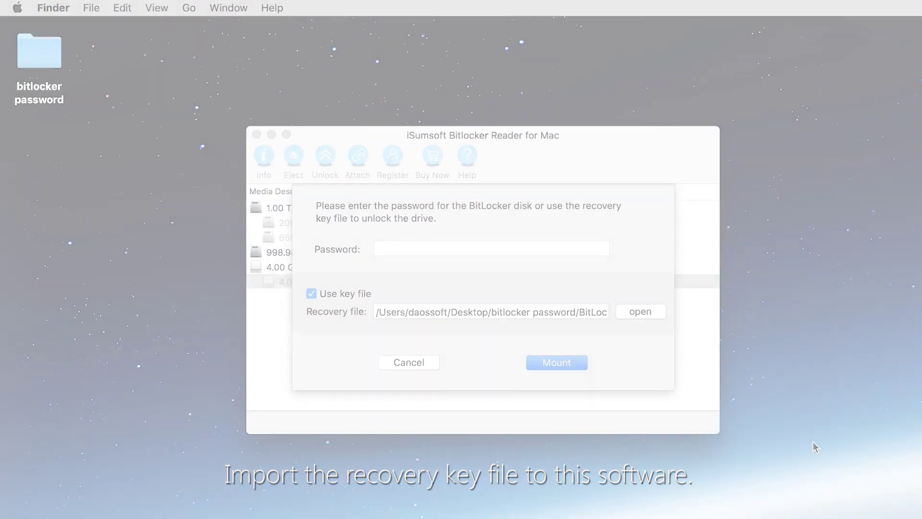
Switch back to password unlocking, enter the drive password and mount it
left_click(312, 294)
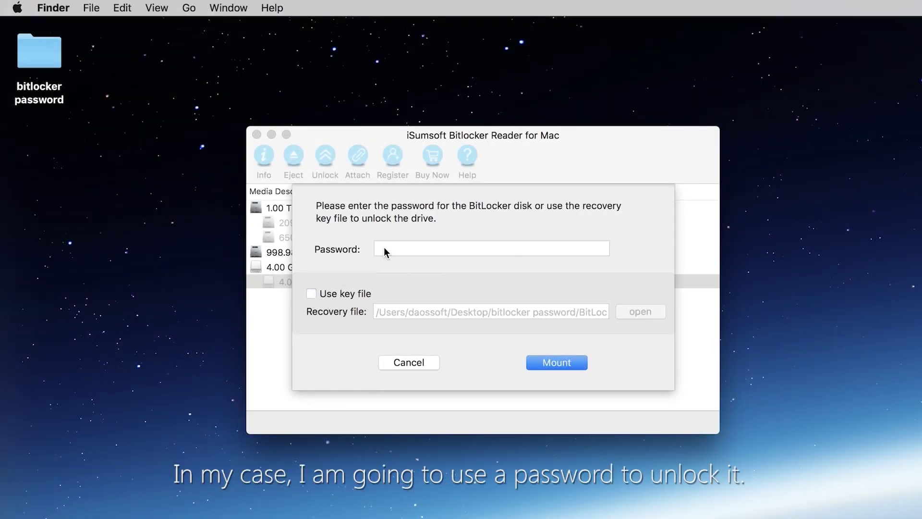
left_click(385, 249)
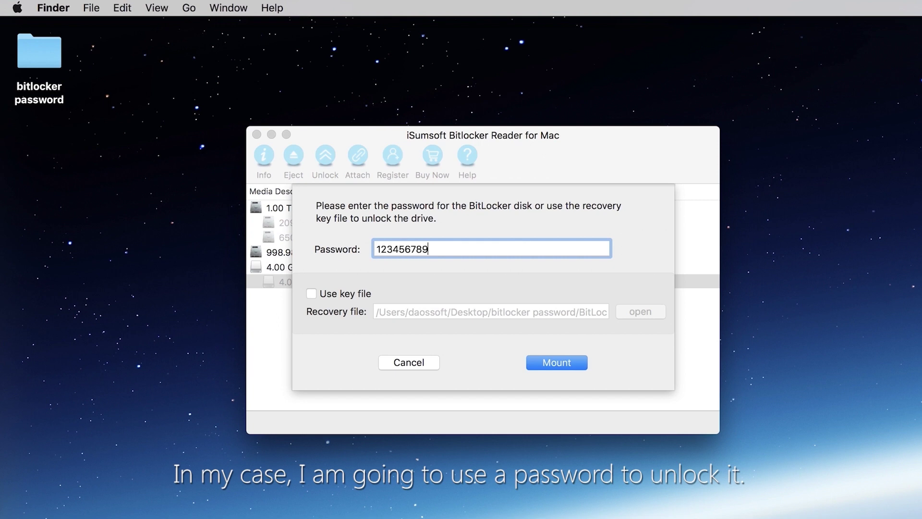
left_click(579, 369)
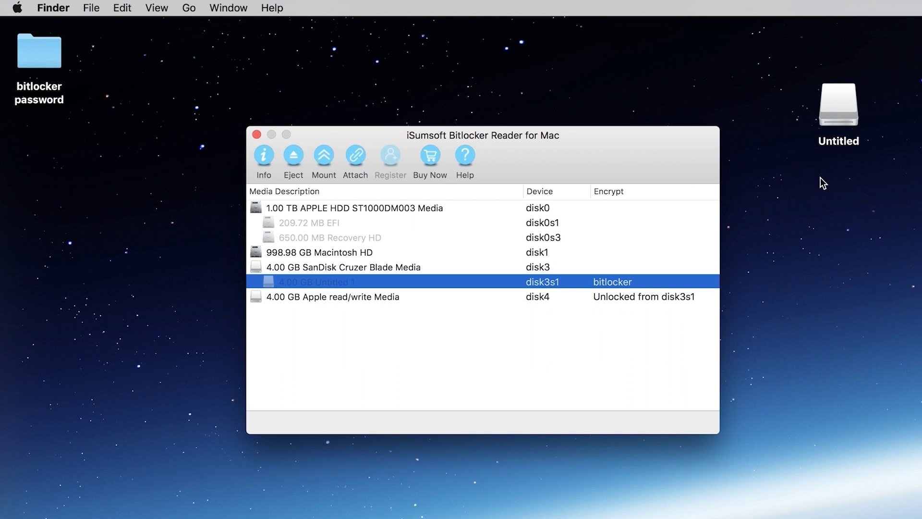
Browse the Untitled drive's files, close its window, and select the 4.00 GB disk
double_click(841, 121)
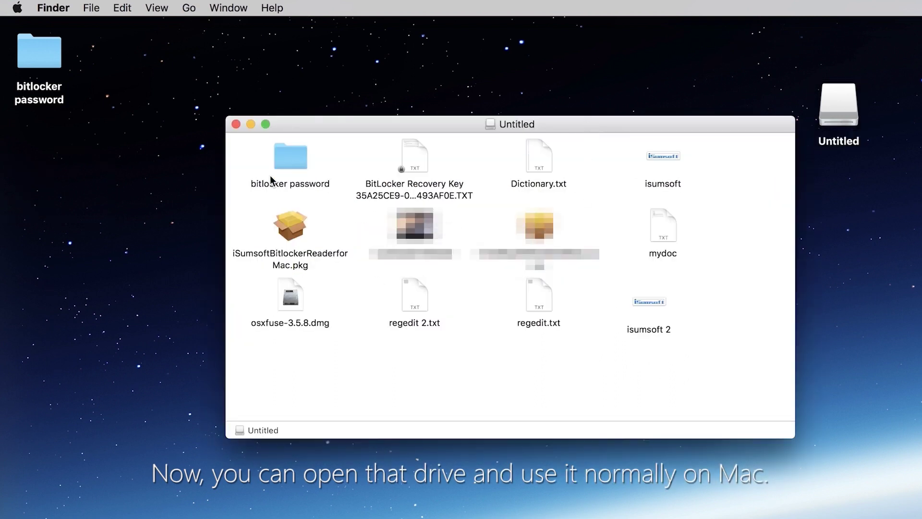
left_click(235, 124)
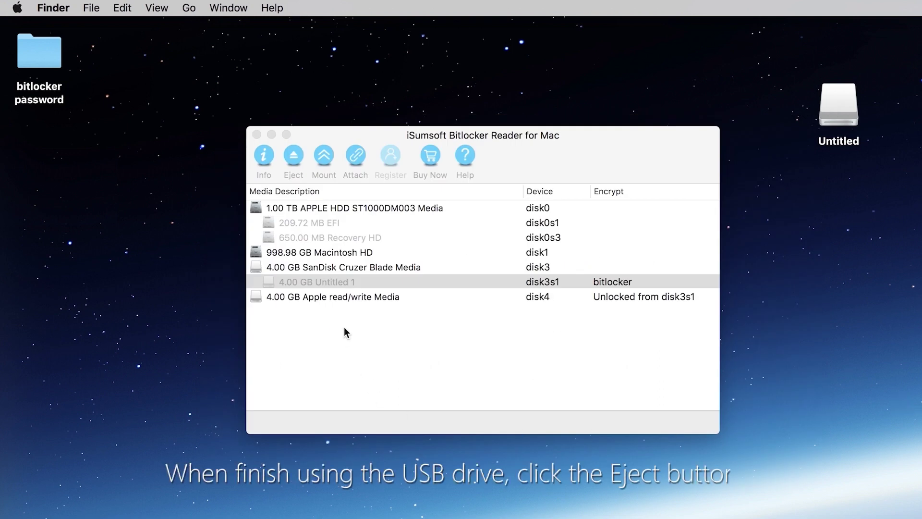
left_click(350, 302)
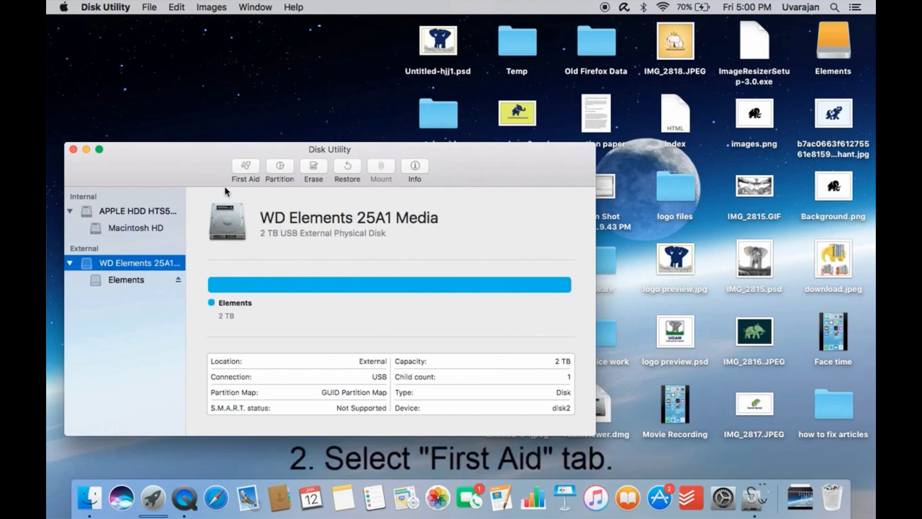
Run First Aid on the WD Elements 25A1 Media disk
left_click(248, 168)
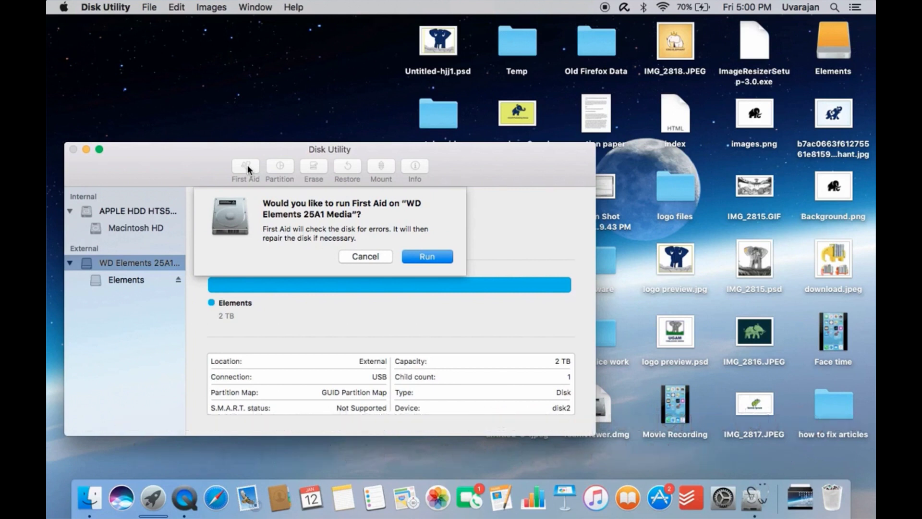
left_click(423, 256)
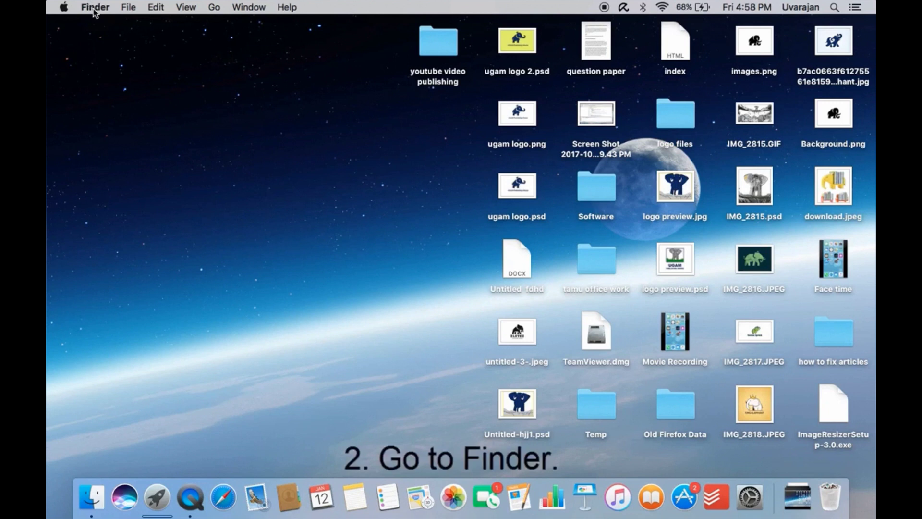
Tick External disks under General in Finder Preferences
left_click(95, 8)
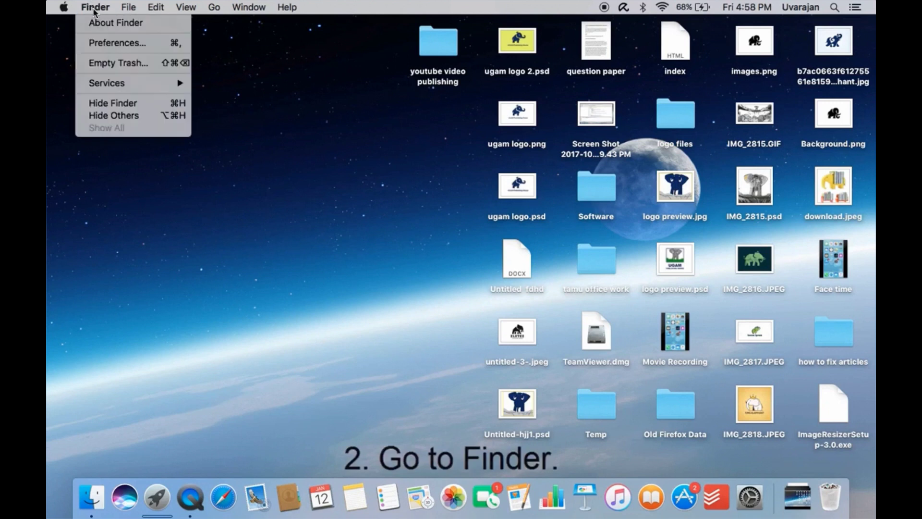
left_click(107, 43)
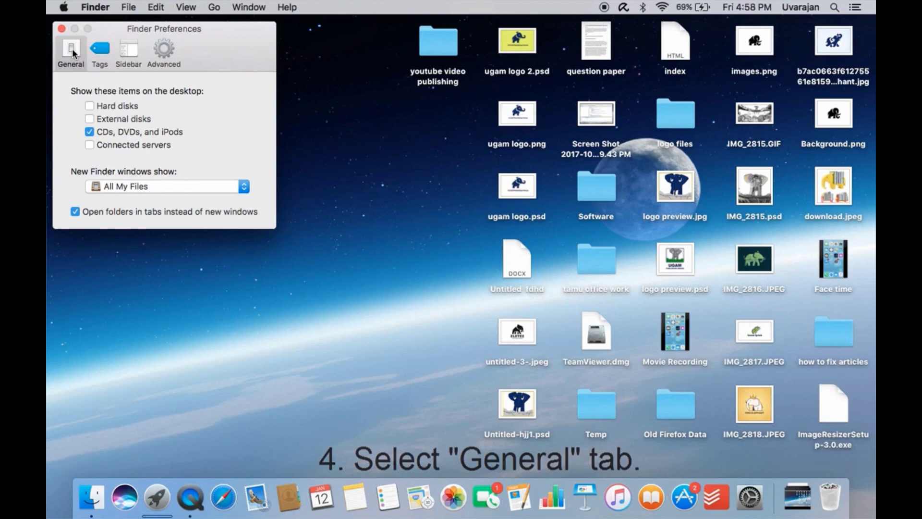
left_click(89, 119)
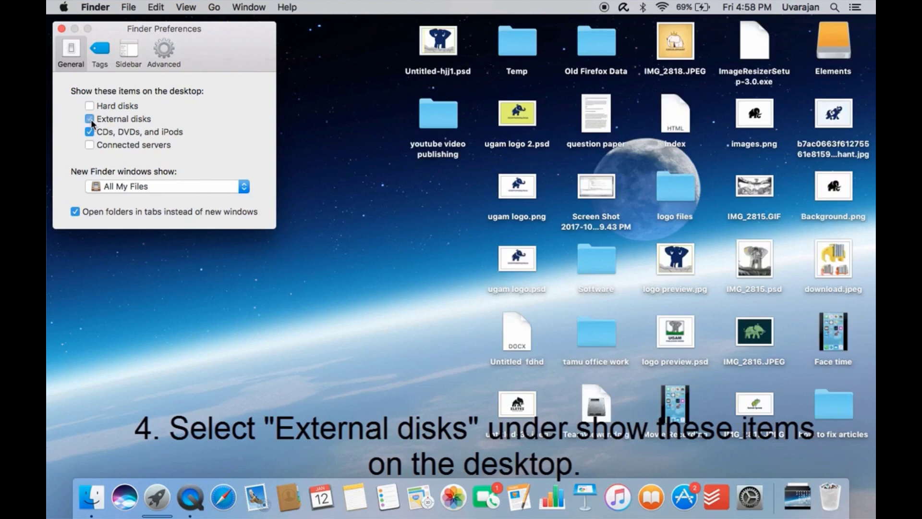